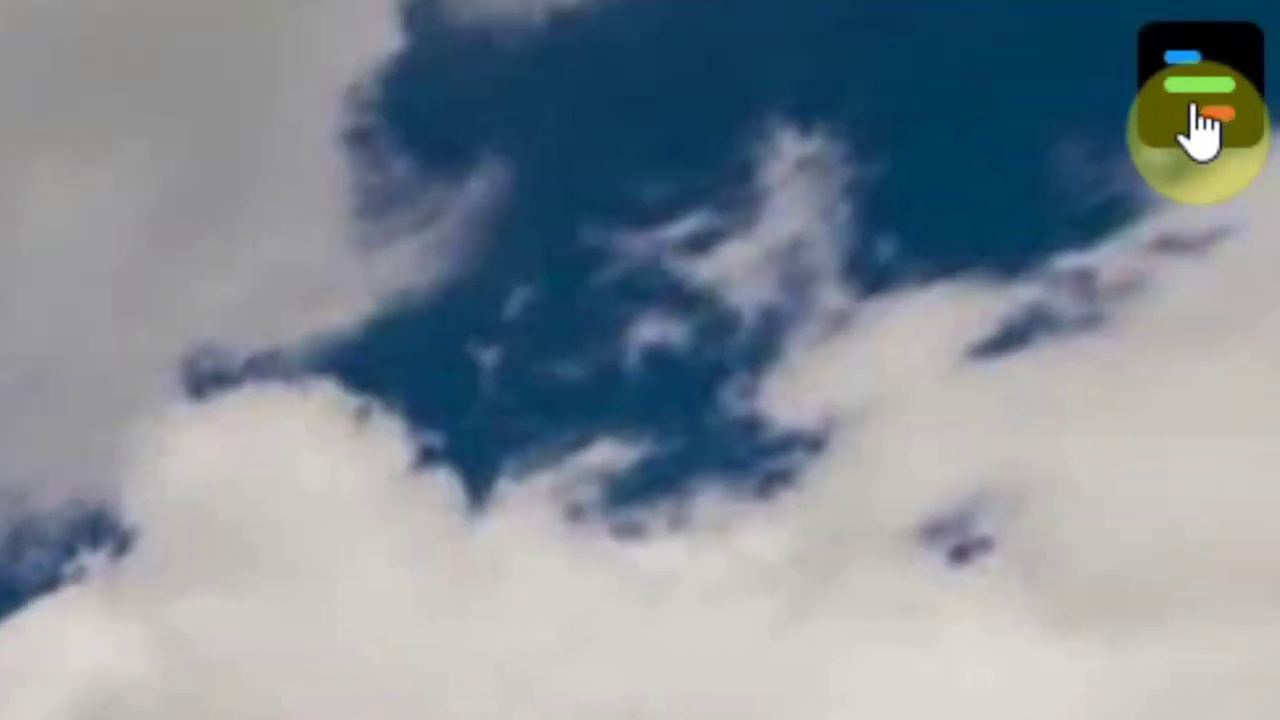
# Step: Open the settings sidebar and select the Guest nametag text
pyautogui.click(1210, 120)
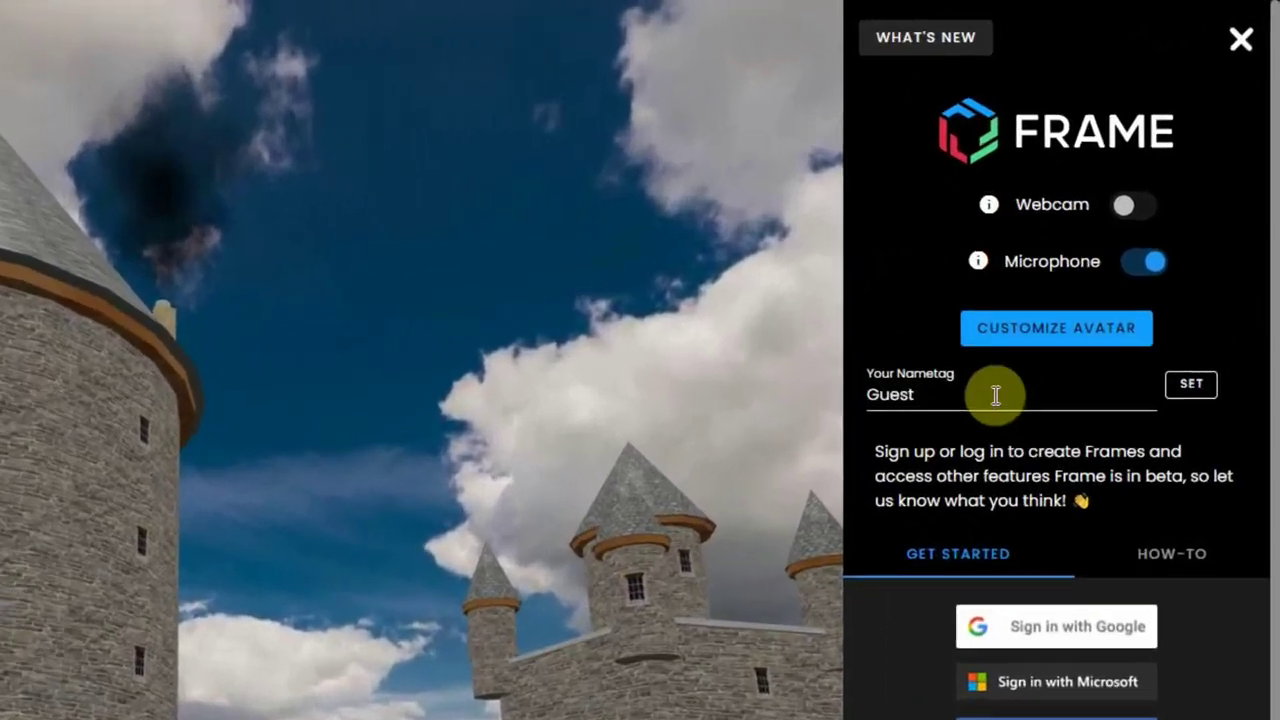
pyautogui.moveTo(1154, 123)
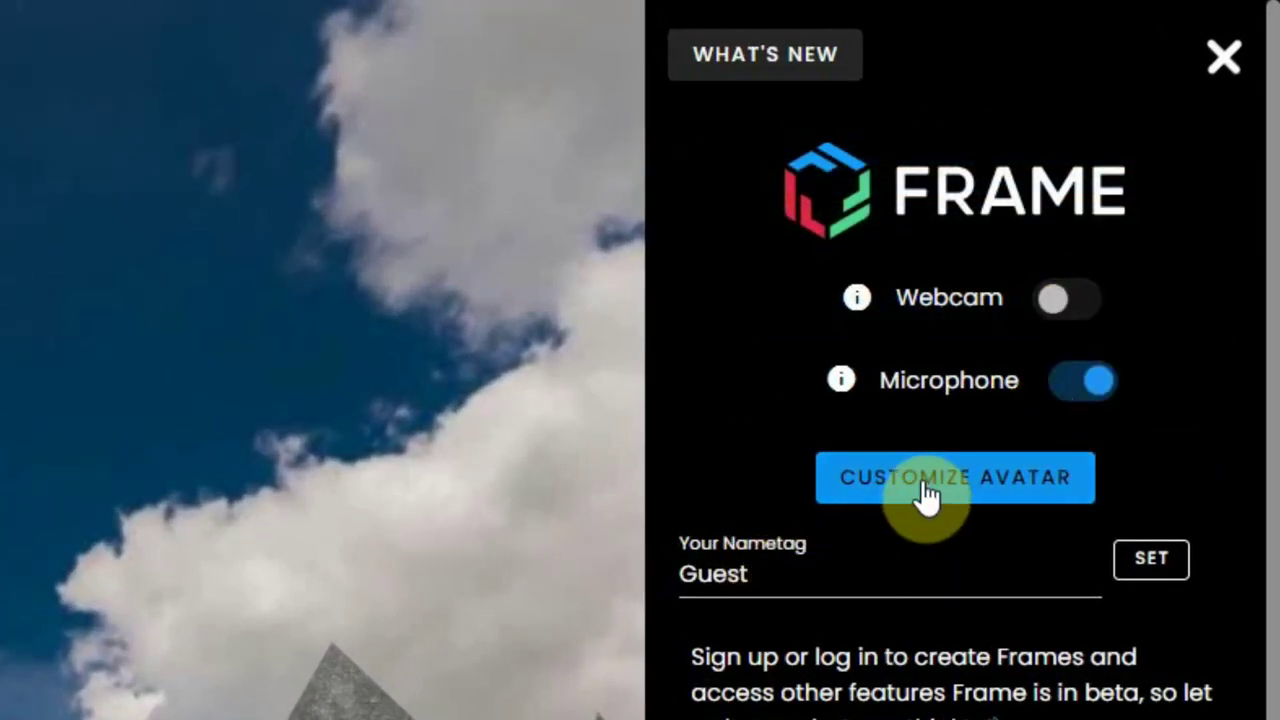
pyautogui.doubleClick(780, 573)
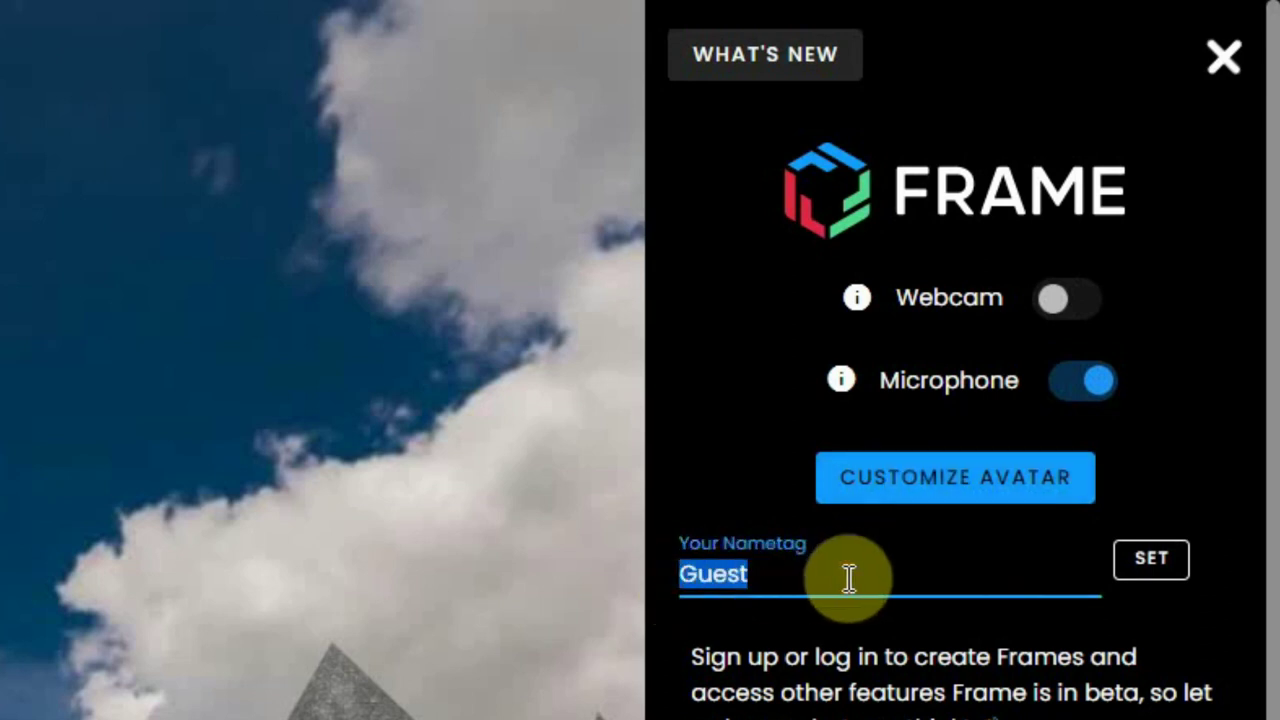
pyautogui.scroll(-7, 1157, 506)
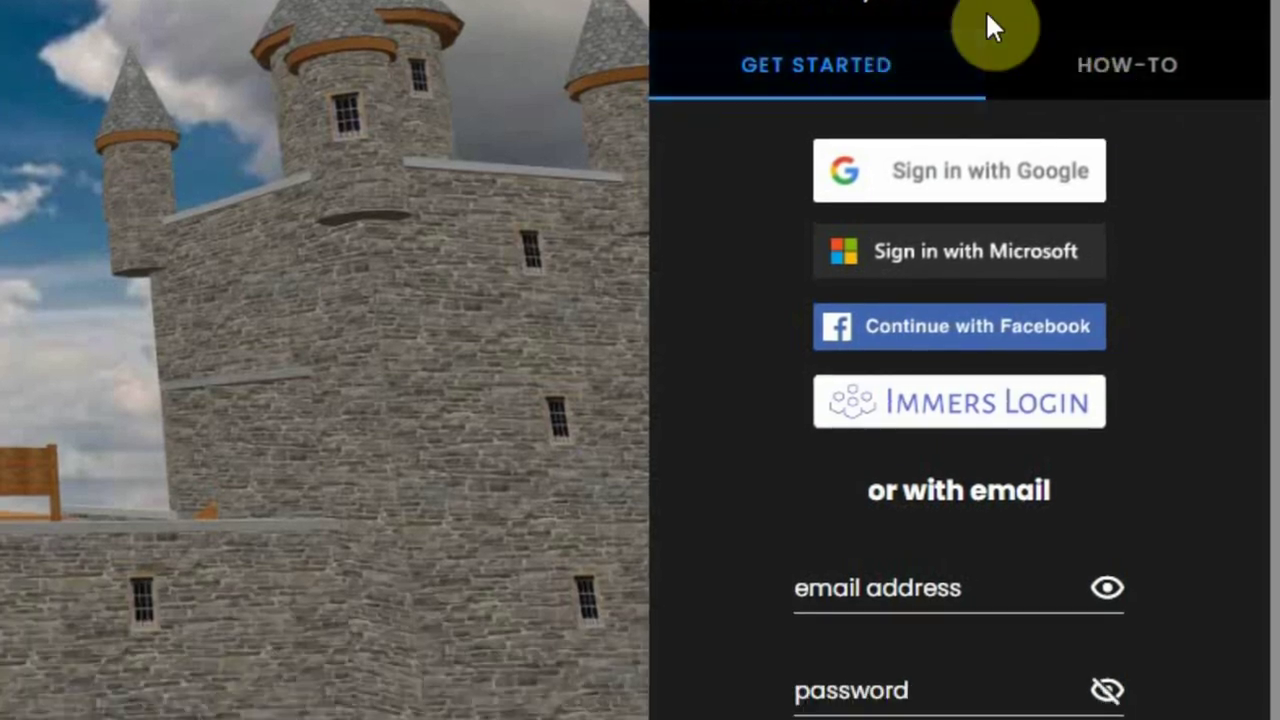
# Step: Read through the How-To guide, then go back to the Get Started sign-in options
pyautogui.click(1130, 72)
pyautogui.scroll(-3, 1085, 252)
pyautogui.scroll(-15, 1075, 232)
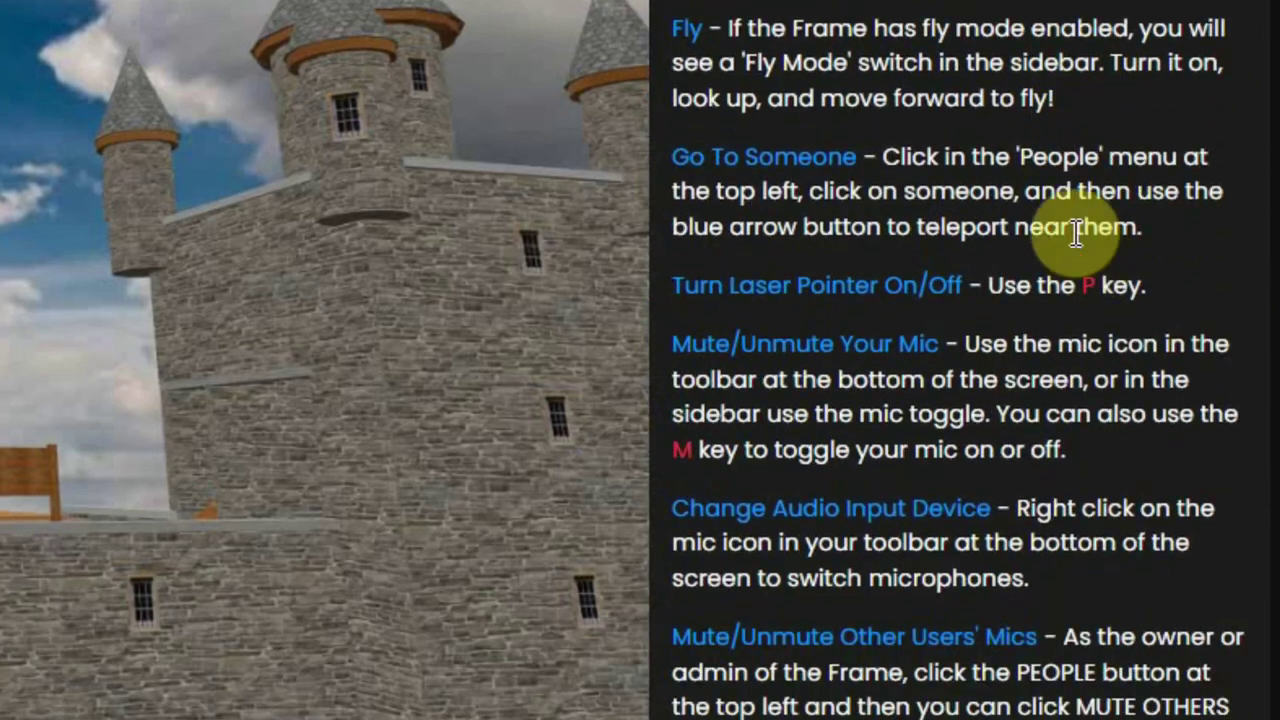
pyautogui.scroll(15, 1071, 224)
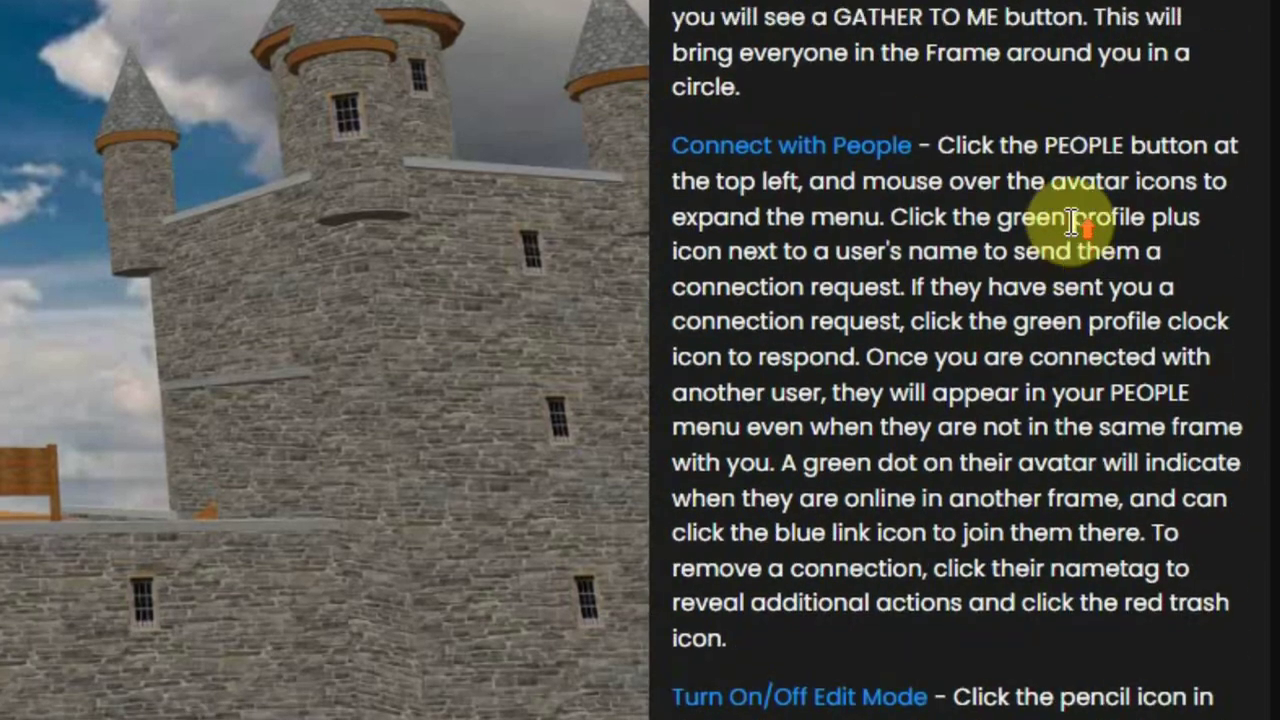
pyautogui.scroll(3, 1073, 220)
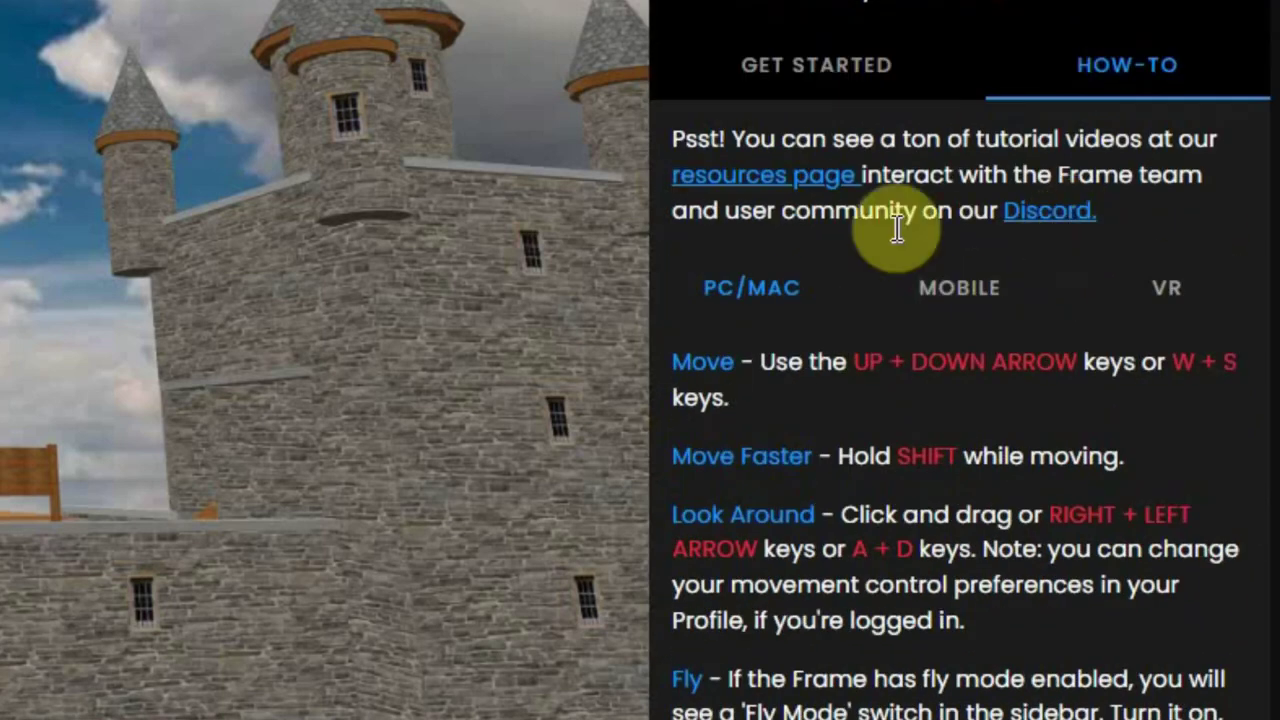
pyautogui.click(849, 63)
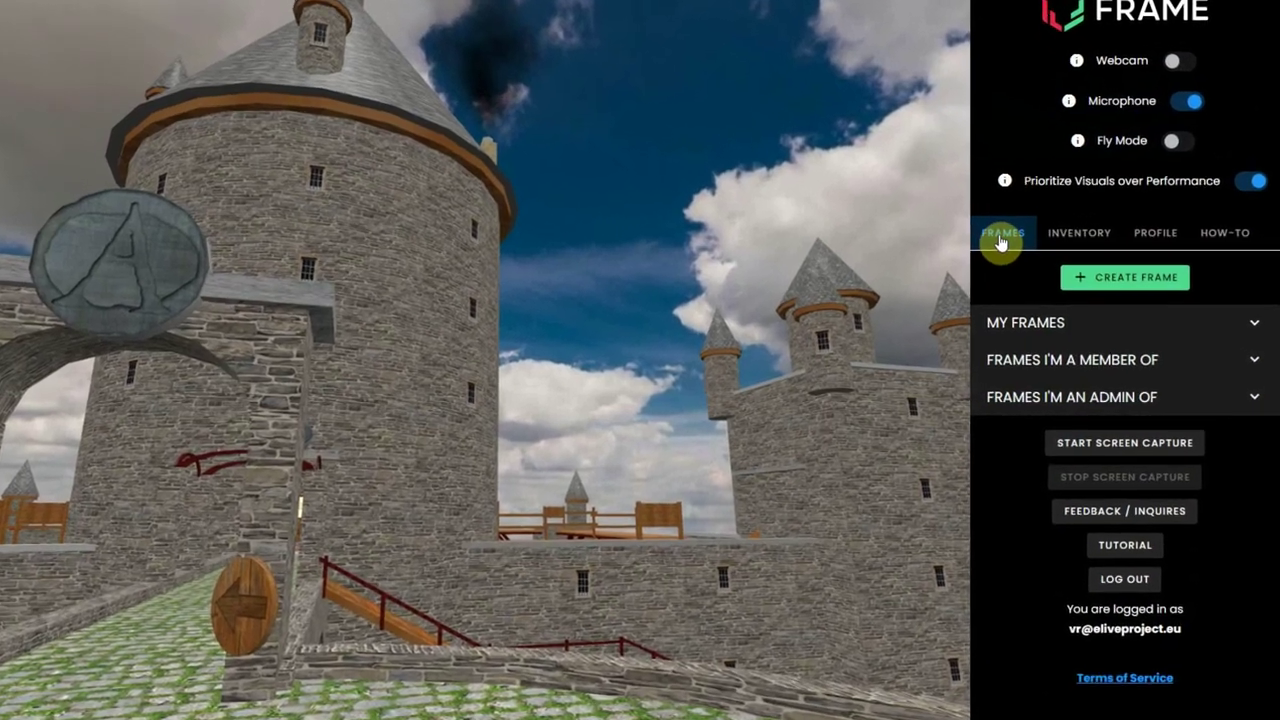
# Step: Show the Frames section and expand then collapse the My Frames and Member Of lists
pyautogui.click(1006, 245)
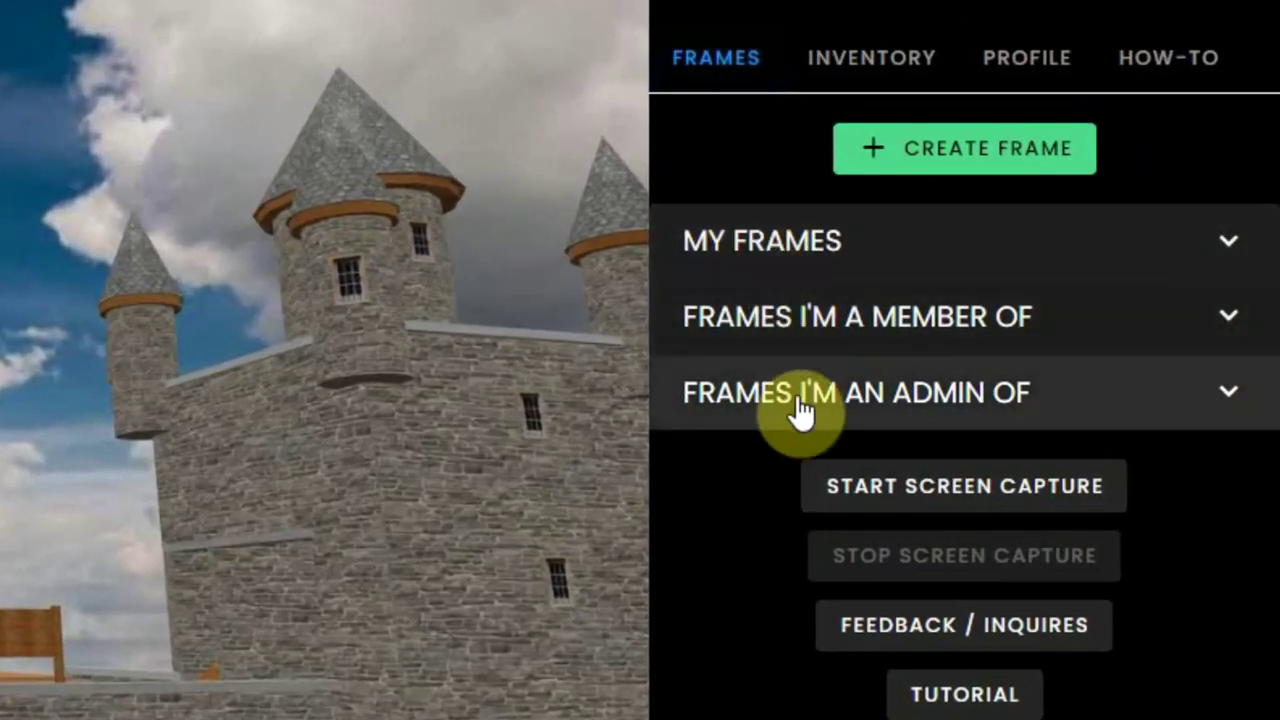
pyautogui.click(783, 248)
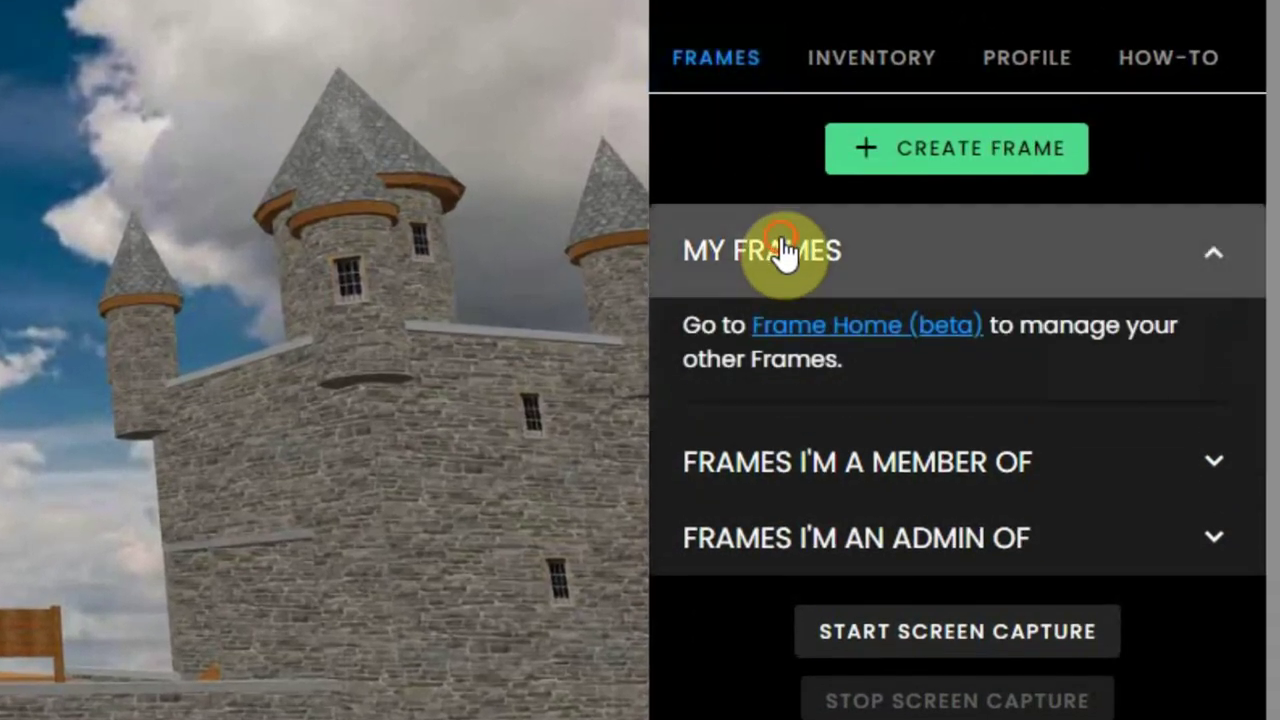
pyautogui.click(783, 248)
pyautogui.click(780, 322)
pyautogui.click(789, 335)
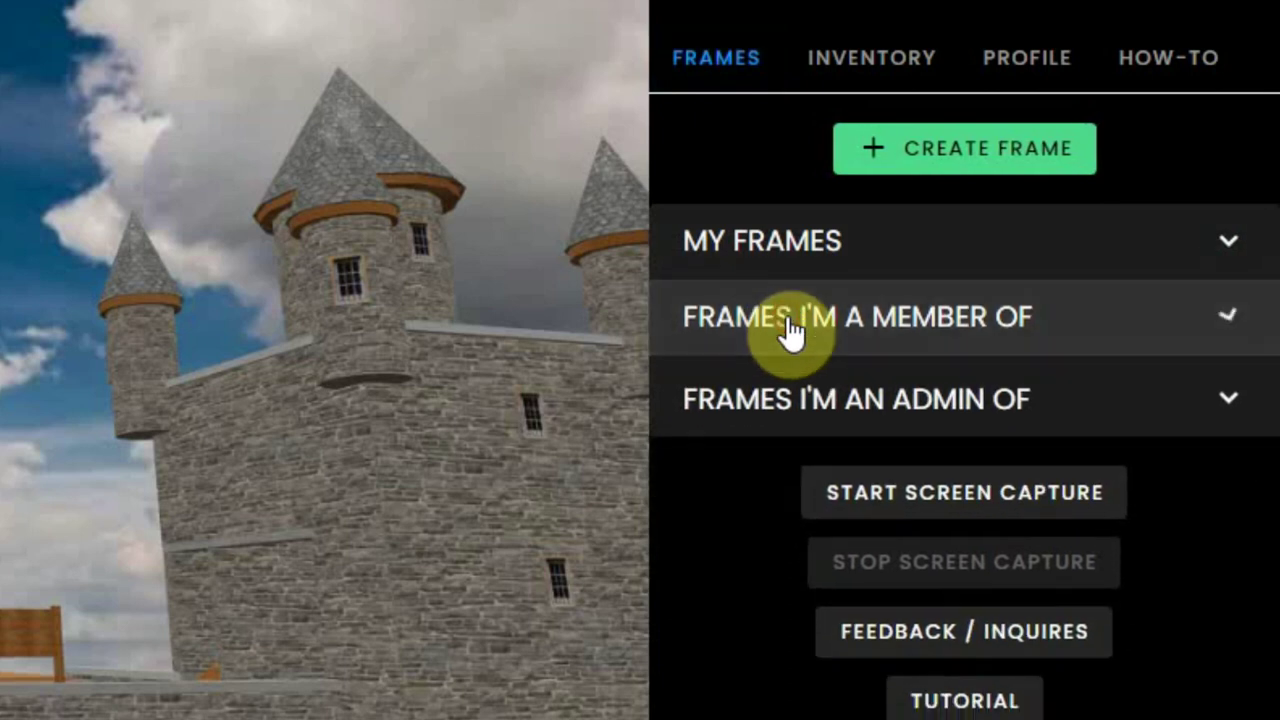
# Step: Review the Admin Of list of administered frames, then start the Create New Frame dialog
pyautogui.click(775, 408)
pyautogui.click(775, 410)
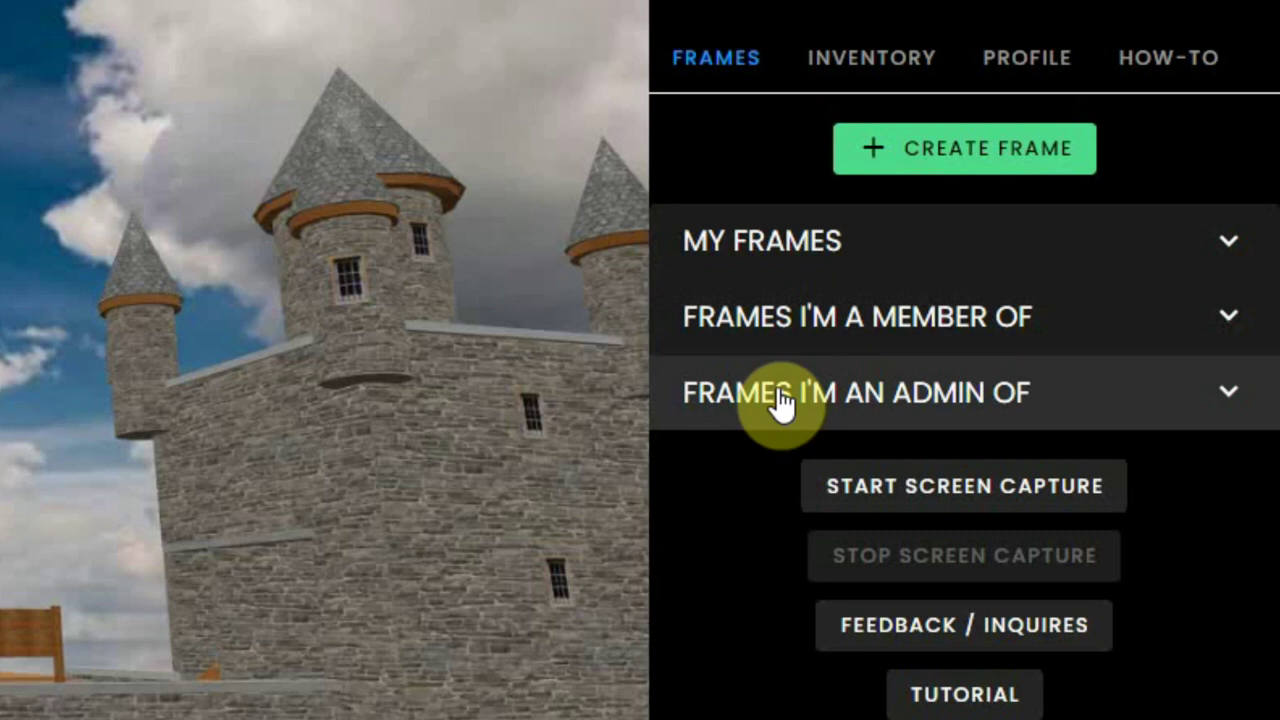
pyautogui.click(780, 398)
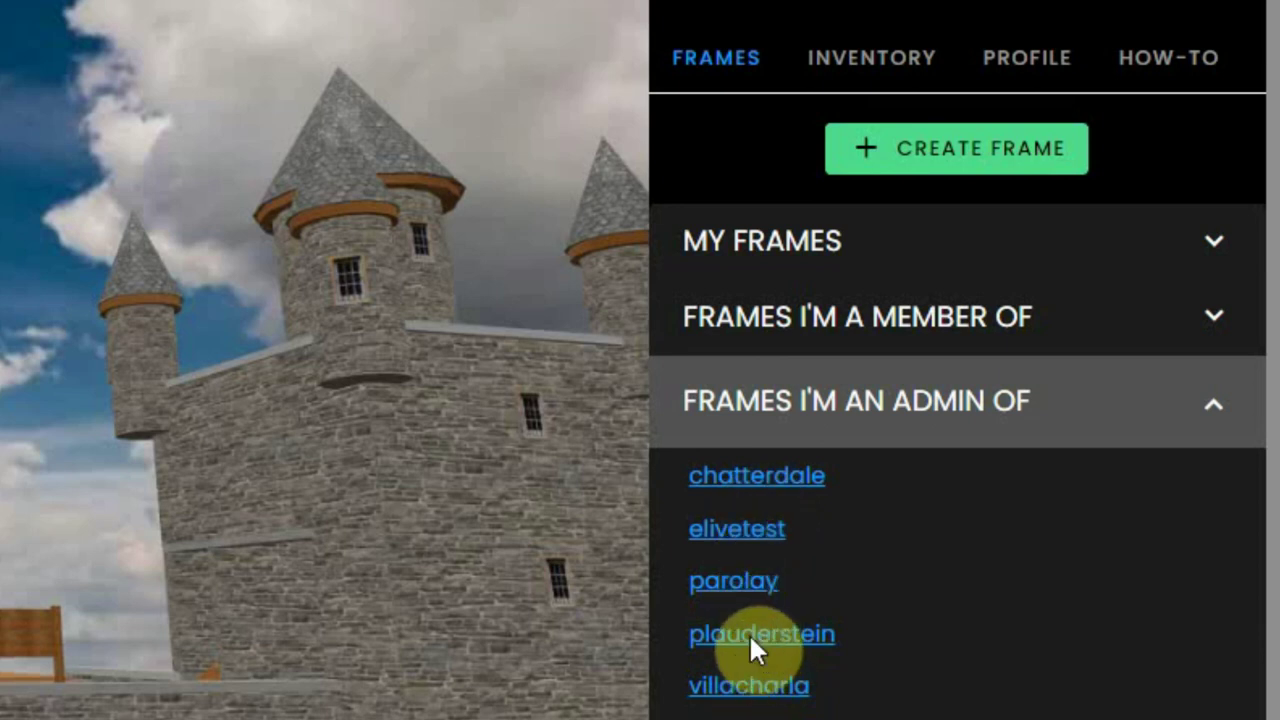
pyautogui.click(797, 425)
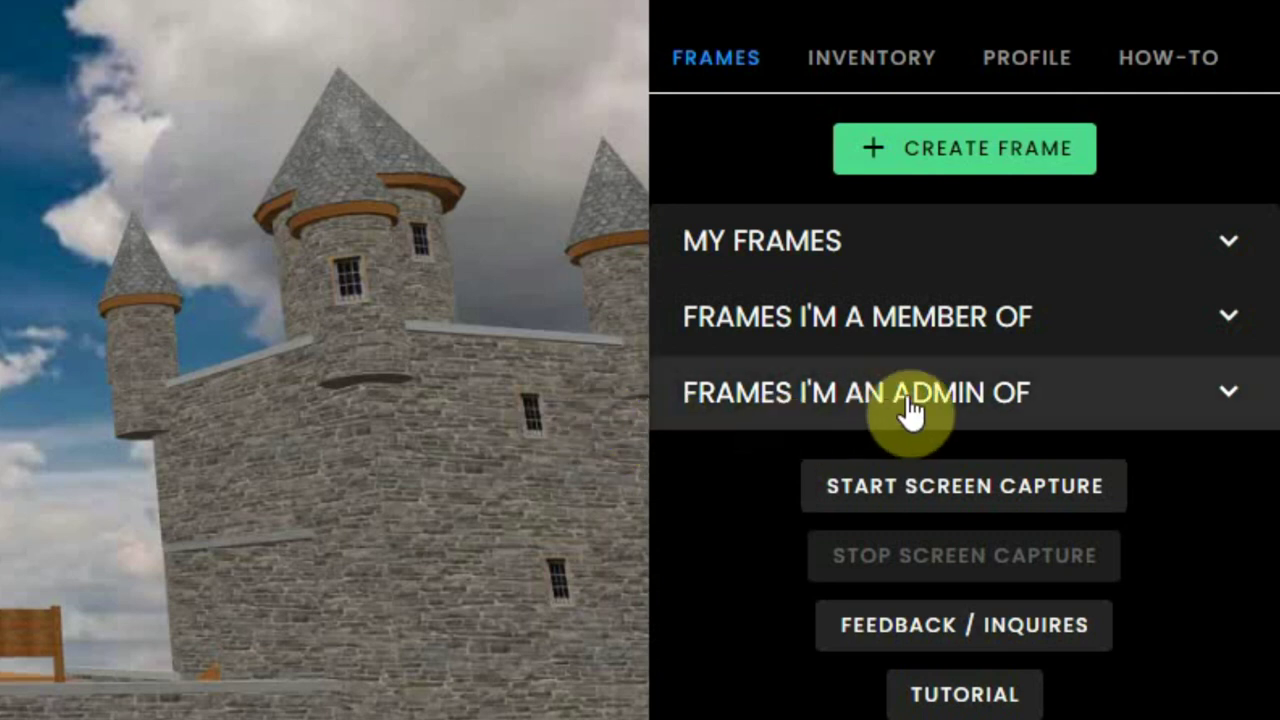
pyautogui.click(960, 160)
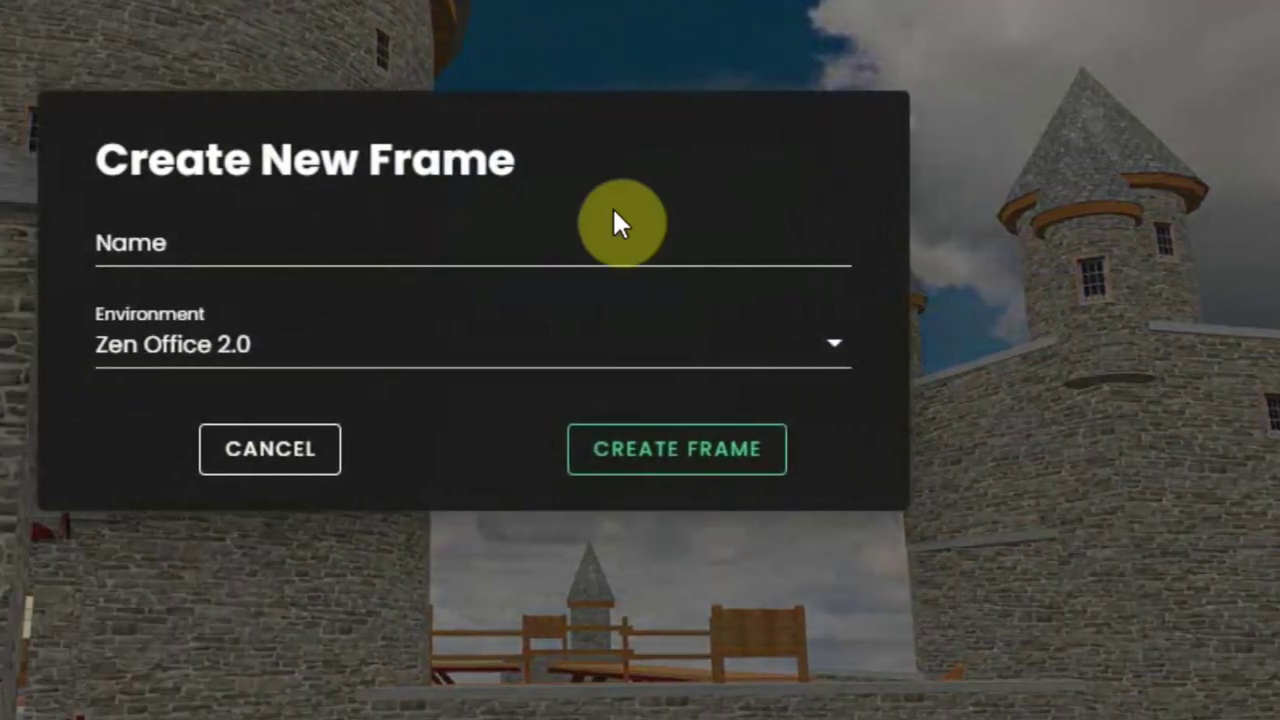
pyautogui.click(212, 468)
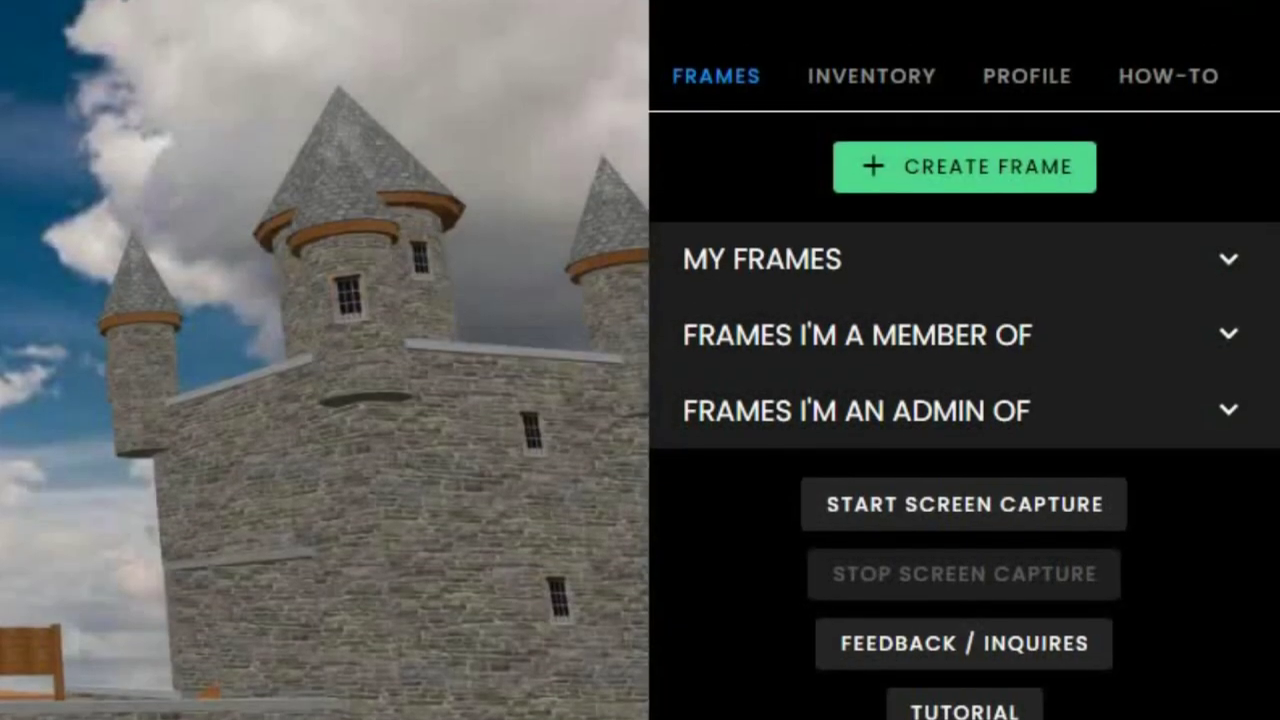
pyautogui.click(905, 97)
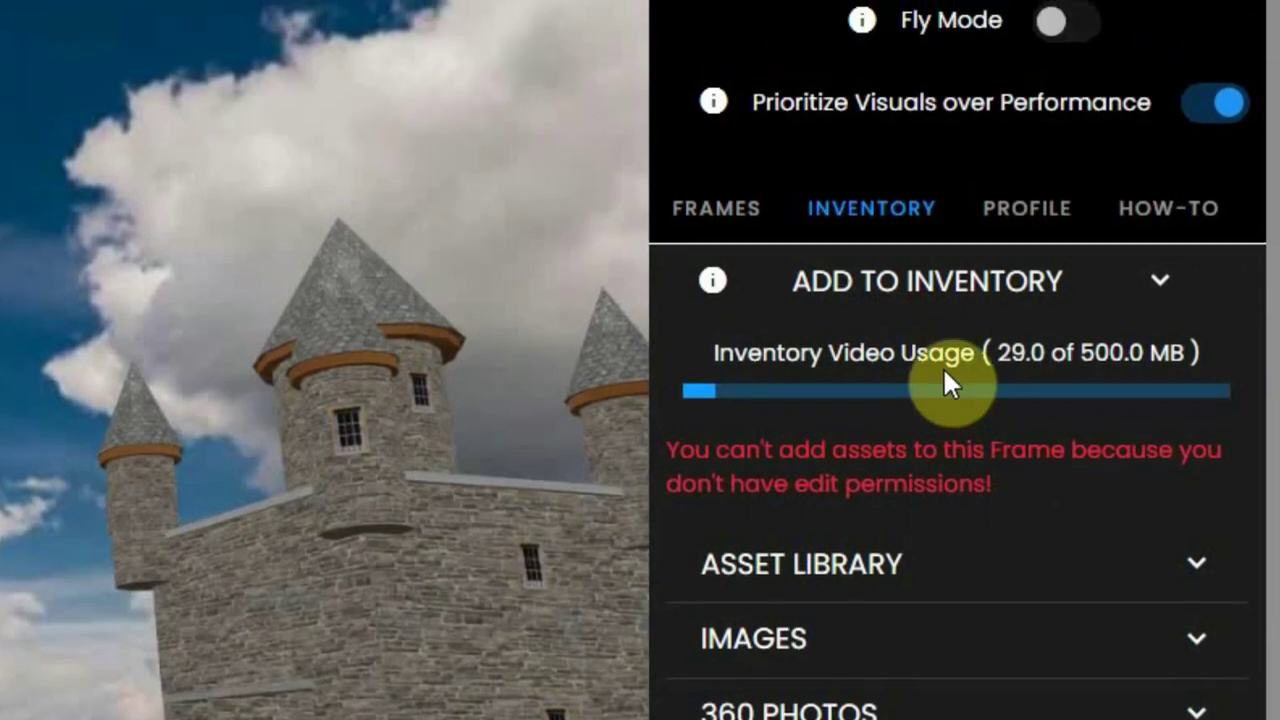
pyautogui.scroll(-2, 945, 405)
pyautogui.scroll(-3, 945, 415)
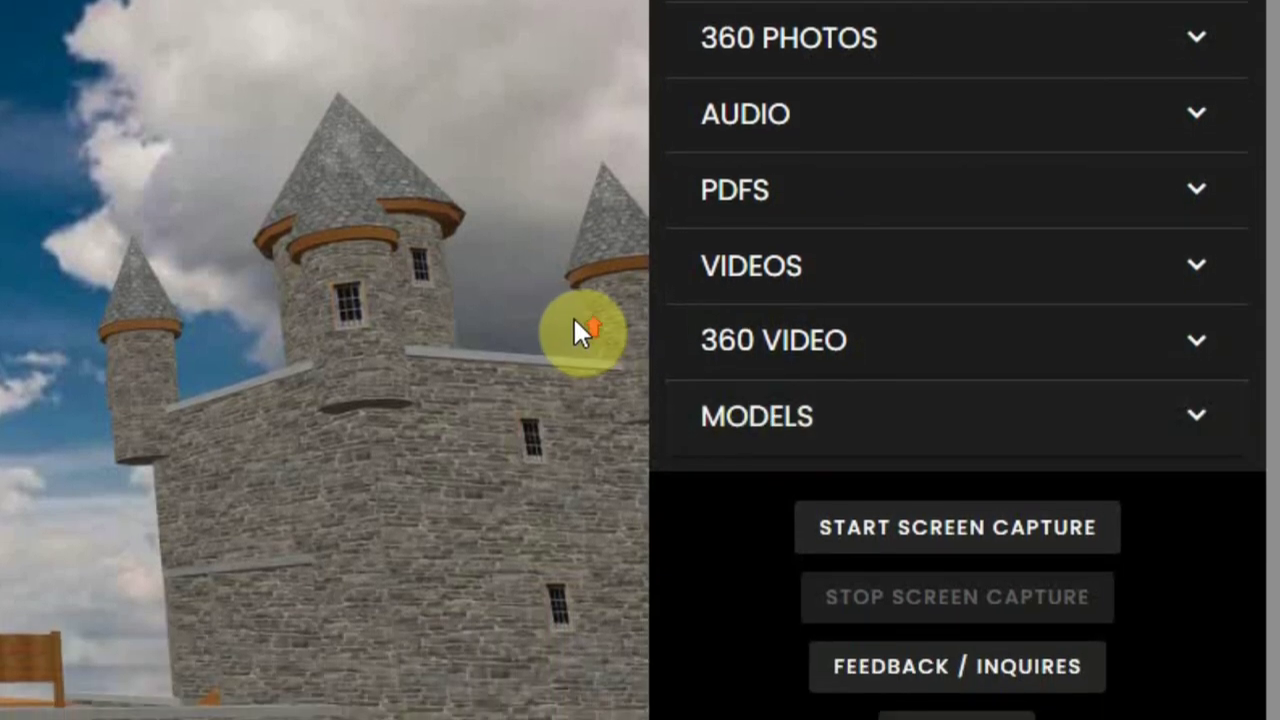
pyautogui.scroll(5, 805, 290)
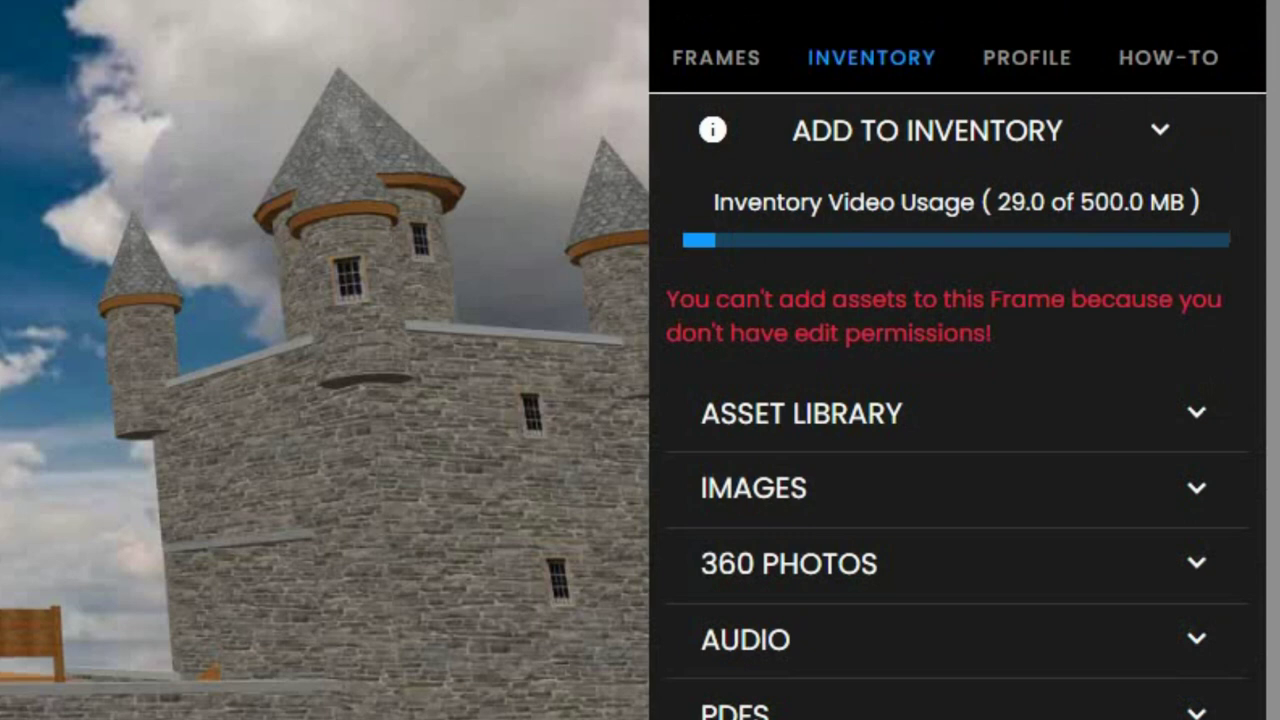
# Step: Go to the Profile tab and scroll down to User Preferences showing Voice Language English (UK)
pyautogui.click(1027, 62)
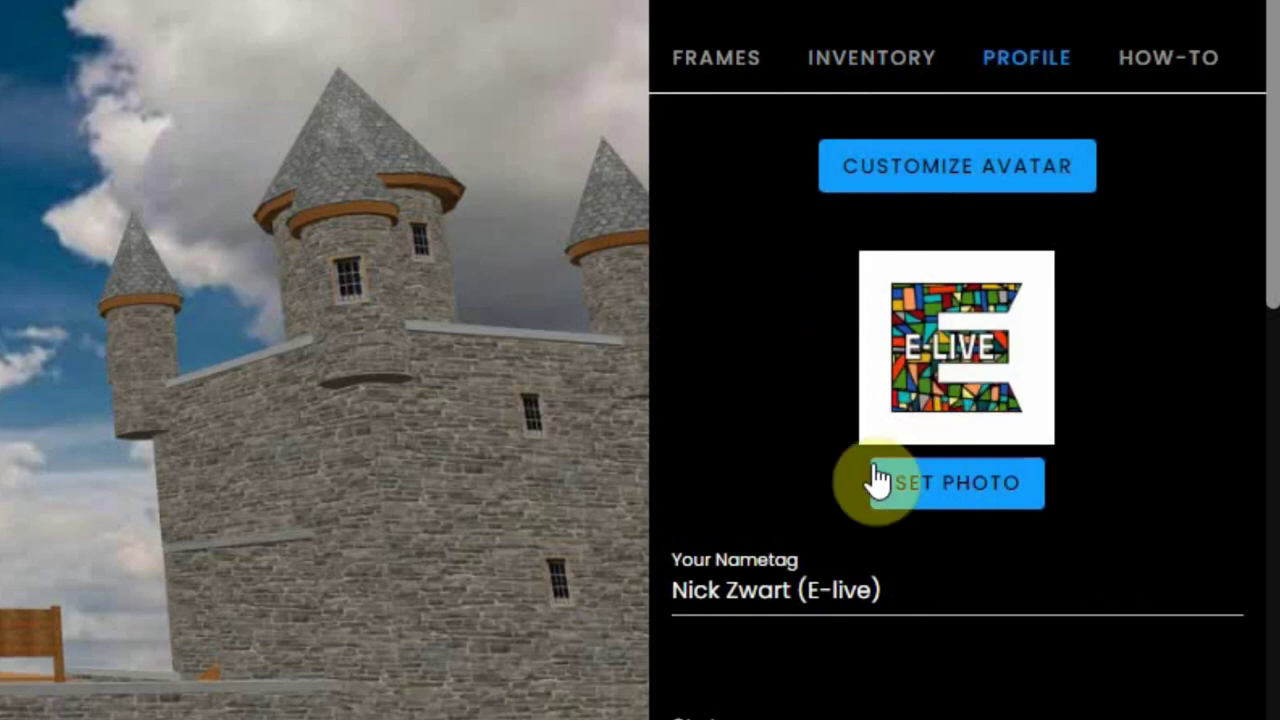
pyautogui.scroll(-3, 805, 530)
pyautogui.scroll(-4, 821, 495)
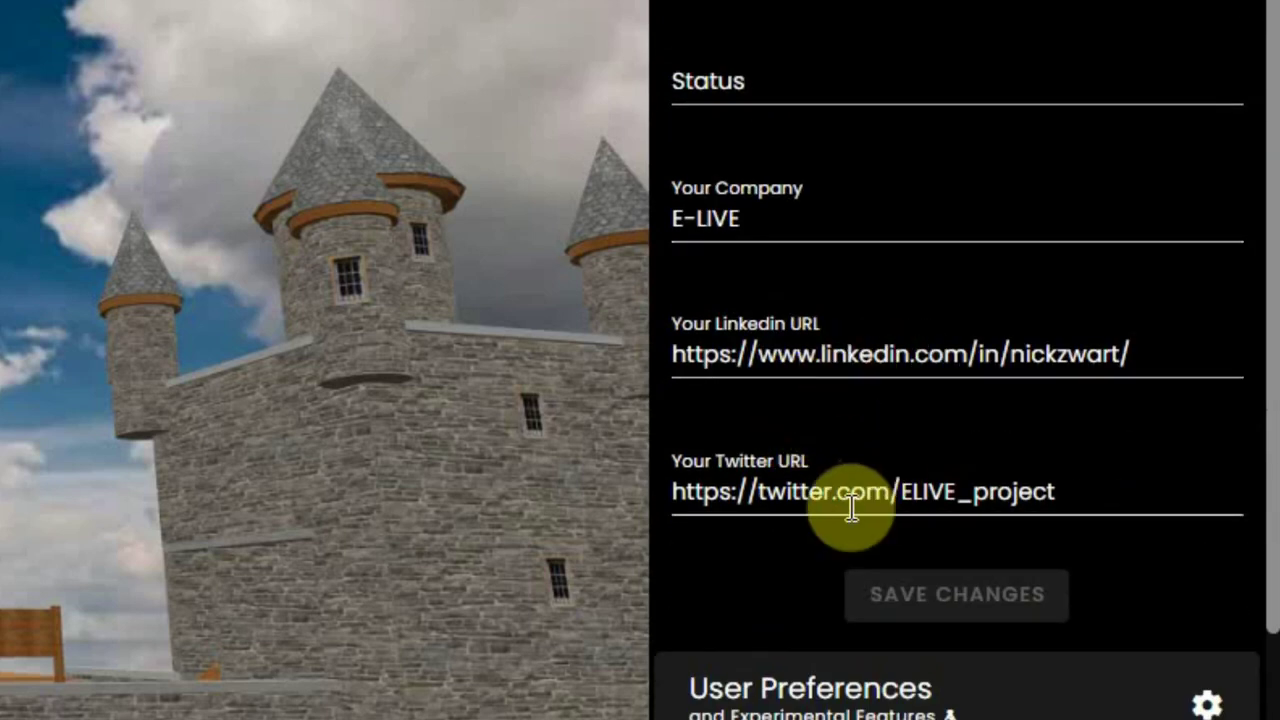
pyautogui.scroll(-1, 866, 486)
pyautogui.scroll(-8, 865, 483)
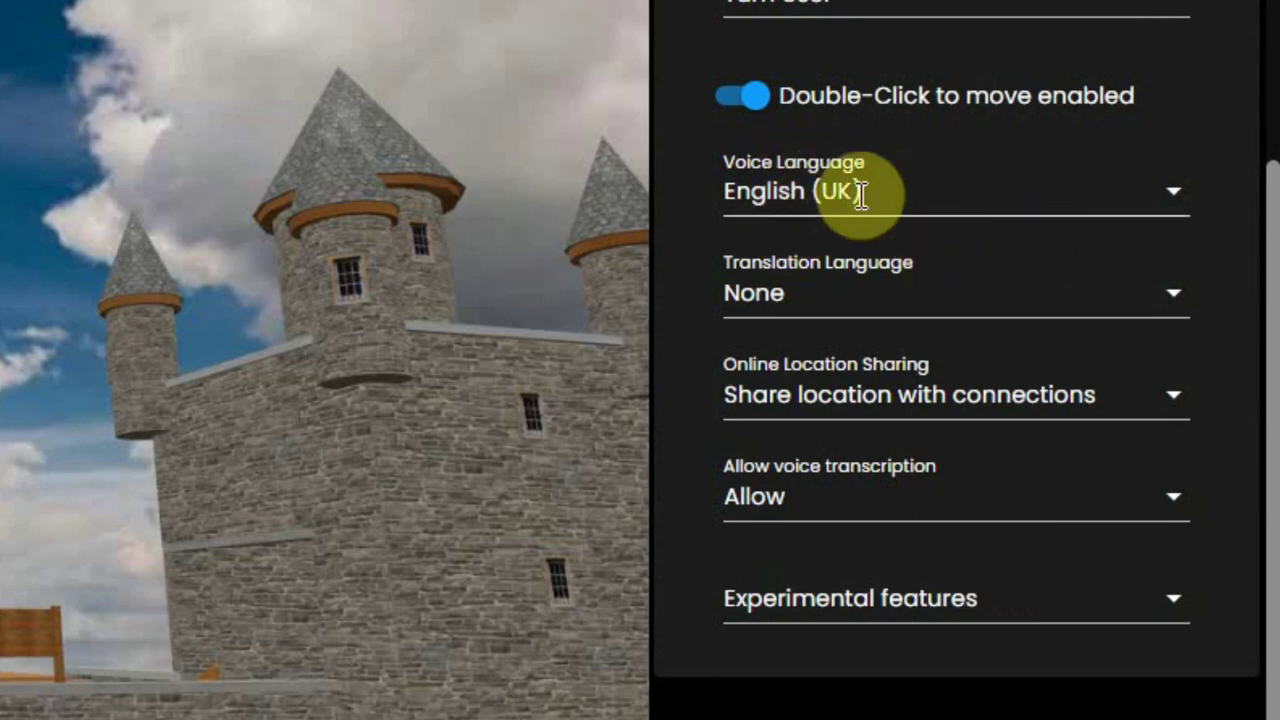
# Step: Switch Voice Language to English (US), keep voice transcription at Allow, and check the sharing and experimental options
pyautogui.click(758, 212)
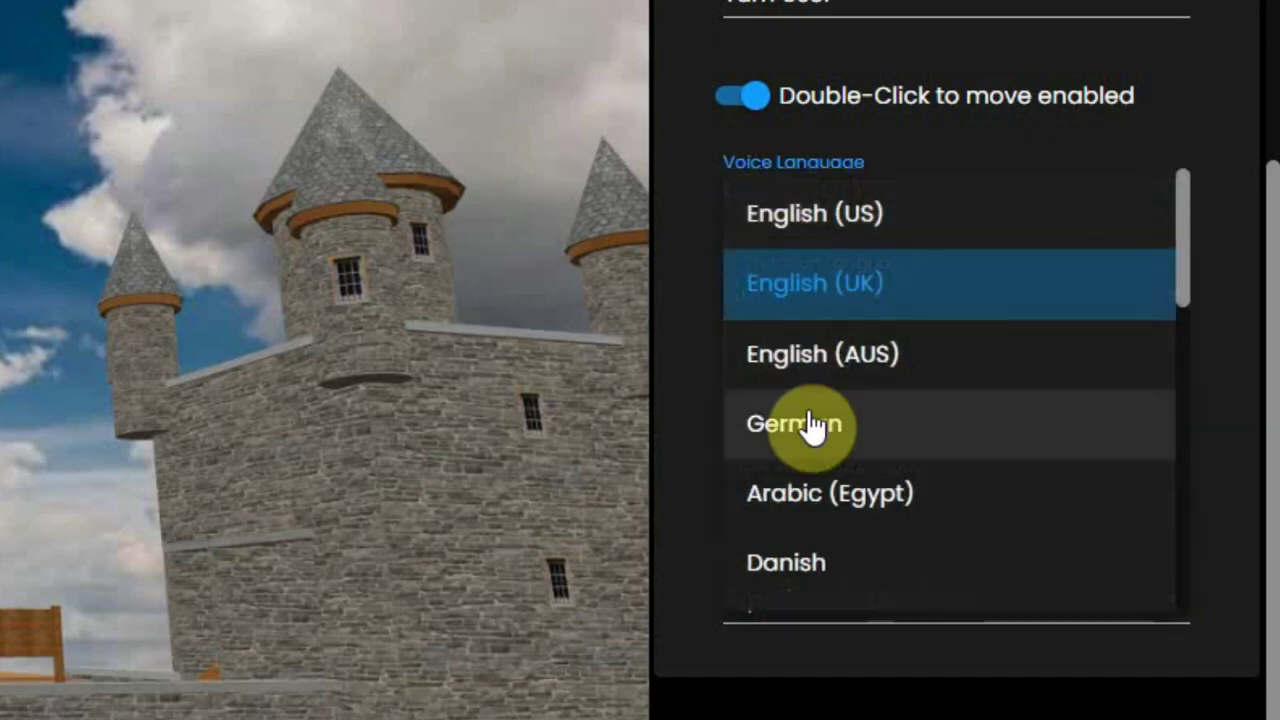
pyautogui.click(793, 228)
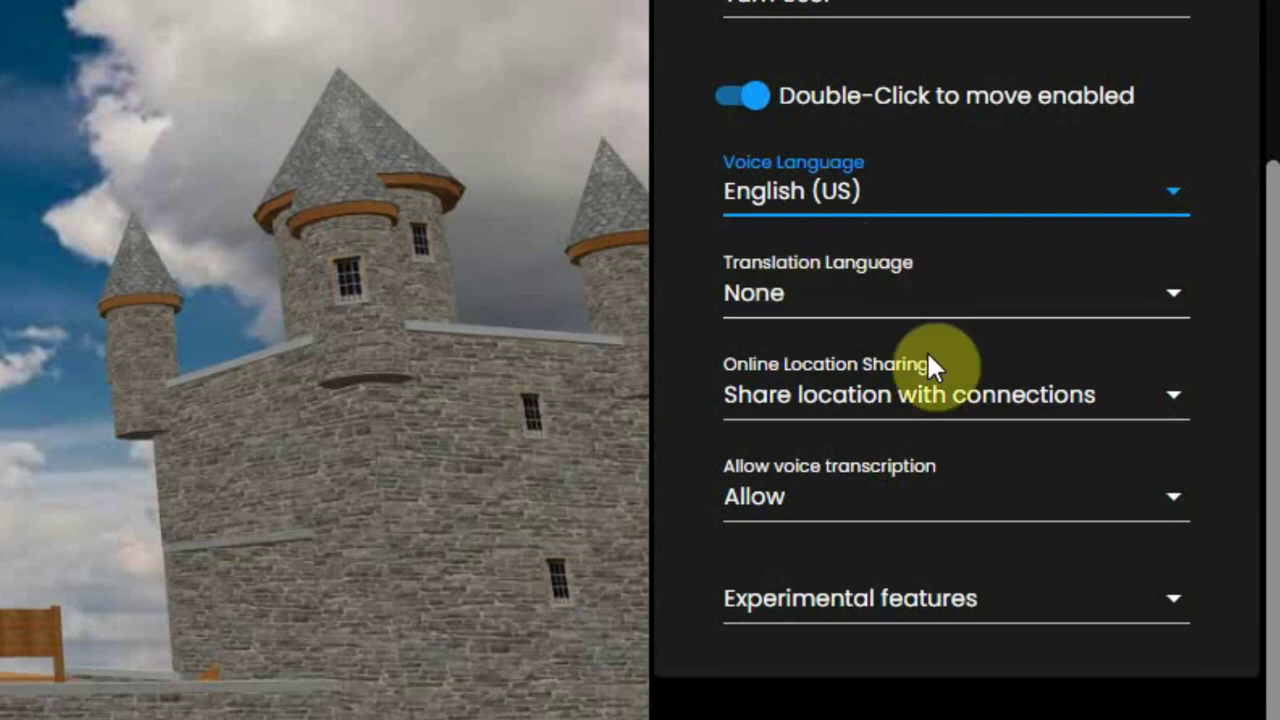
pyautogui.click(929, 408)
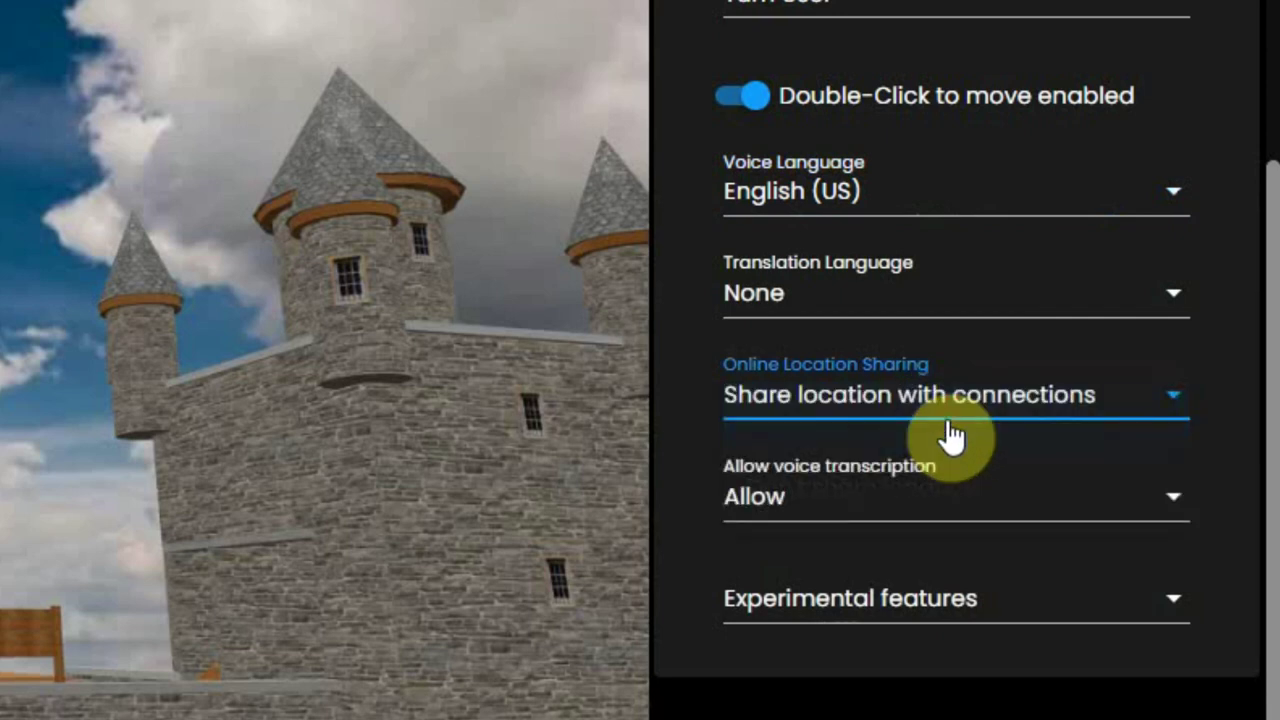
pyautogui.scroll(-2, 950, 435)
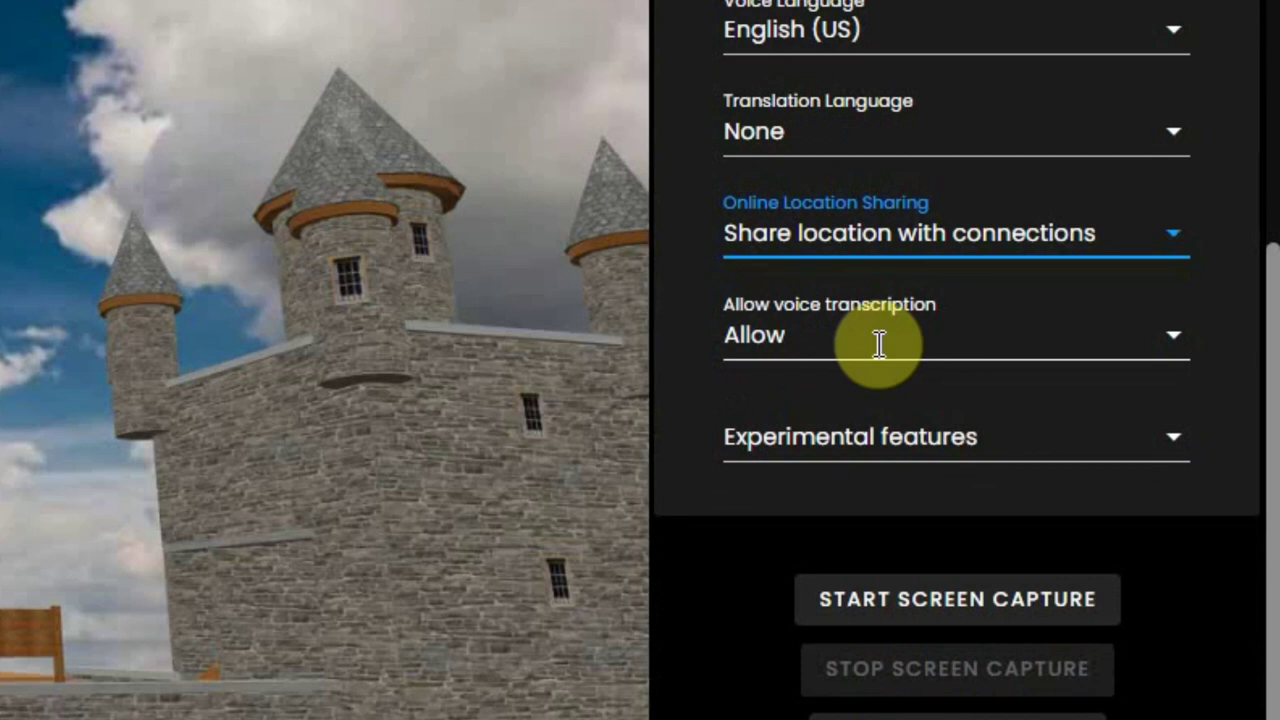
pyautogui.click(768, 352)
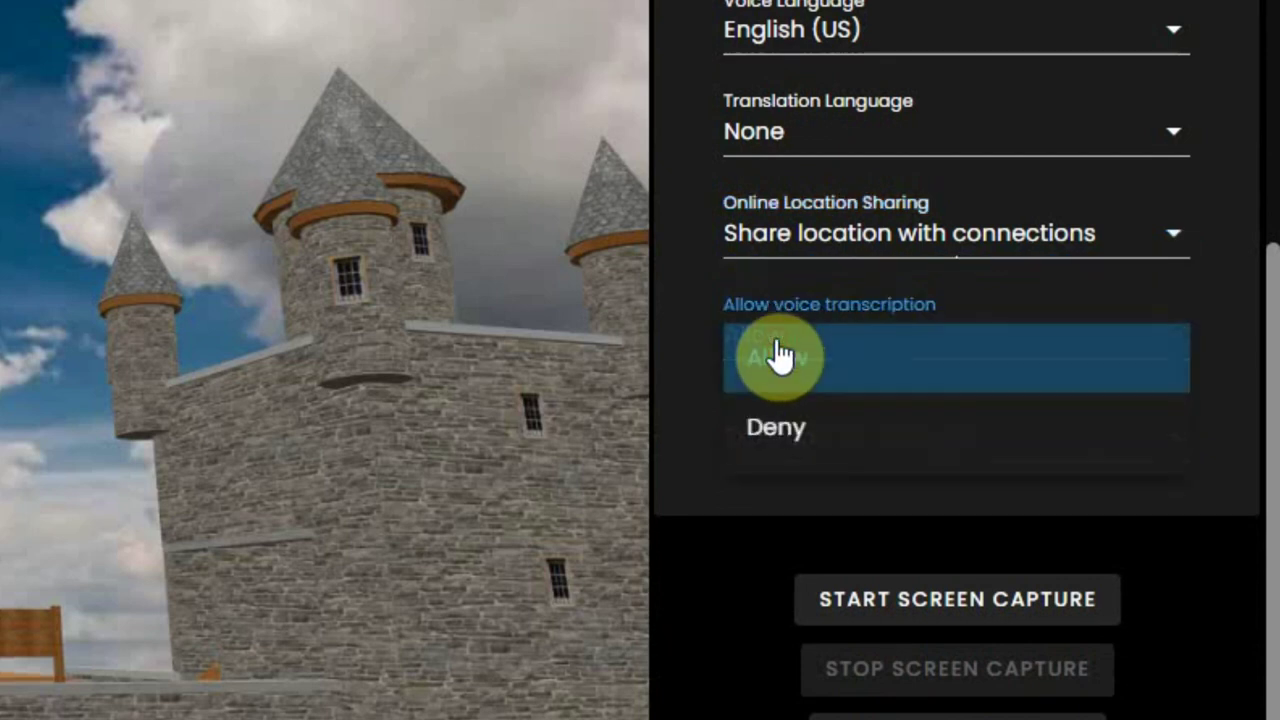
pyautogui.click(797, 373)
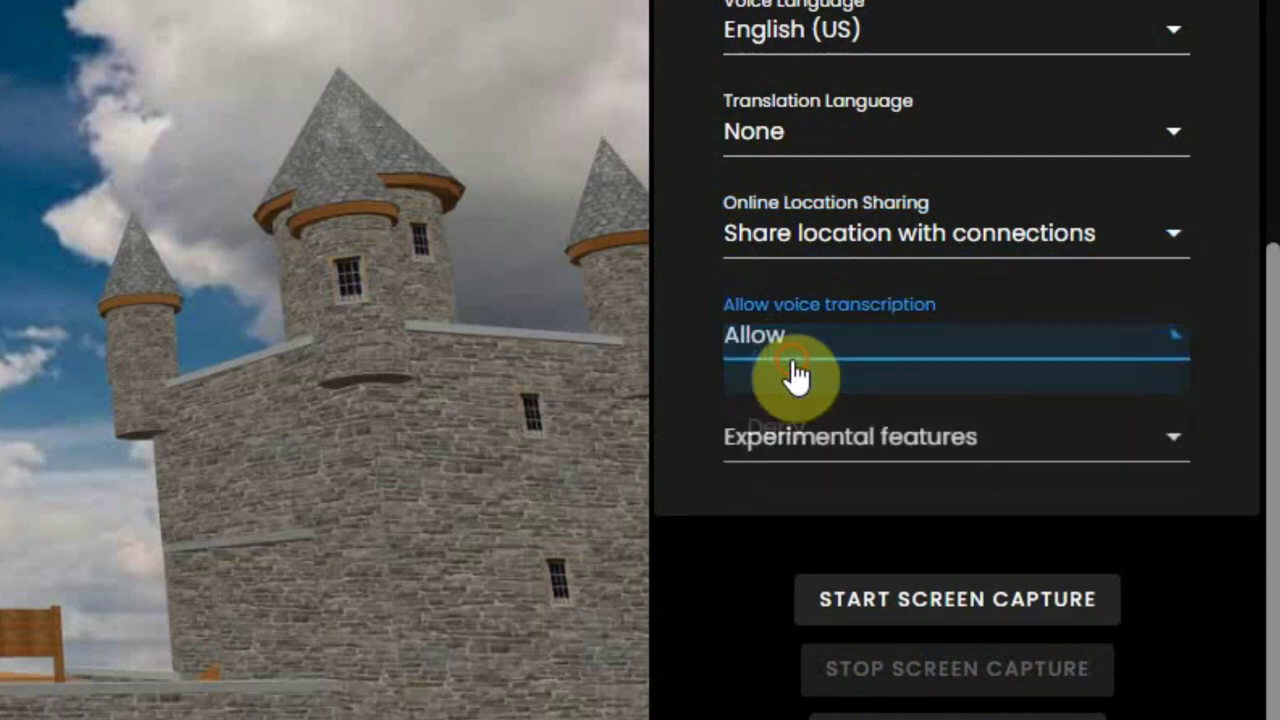
pyautogui.click(845, 446)
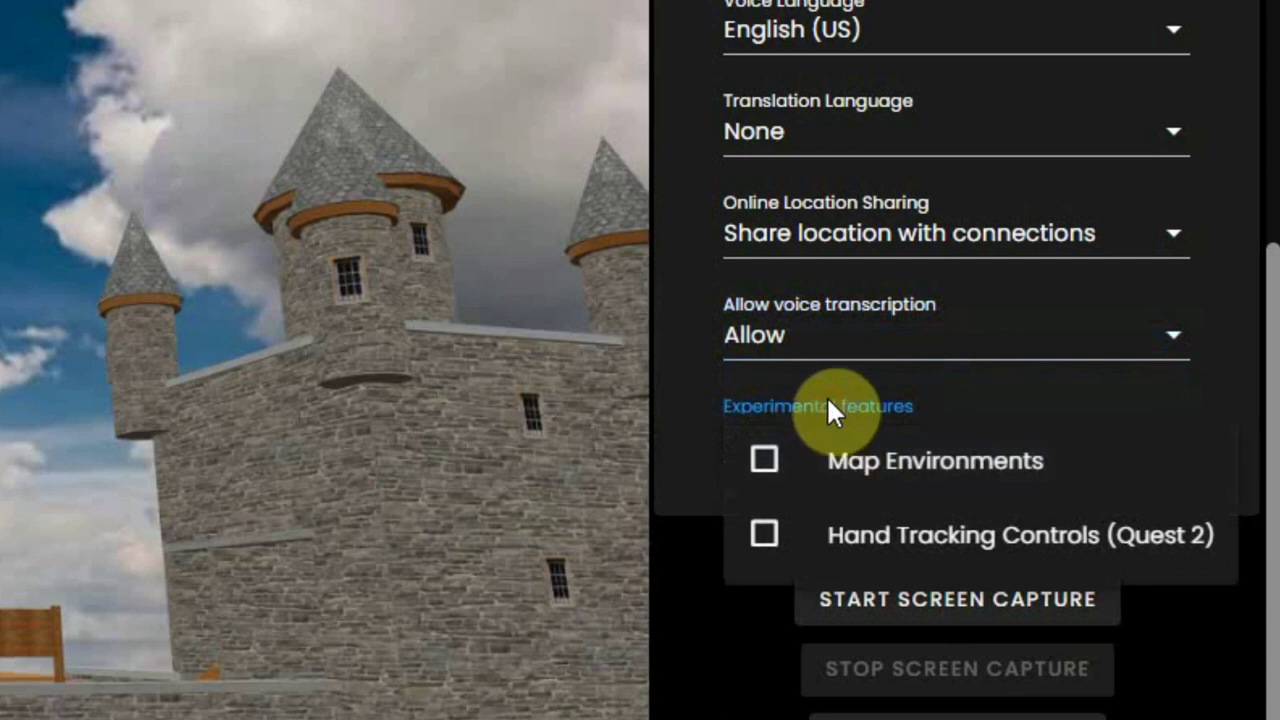
# Step: Close the Experimental features list with nothing checked and scroll back up to the profile fields
pyautogui.click(670, 433)
pyautogui.scroll(-1, 760, 512)
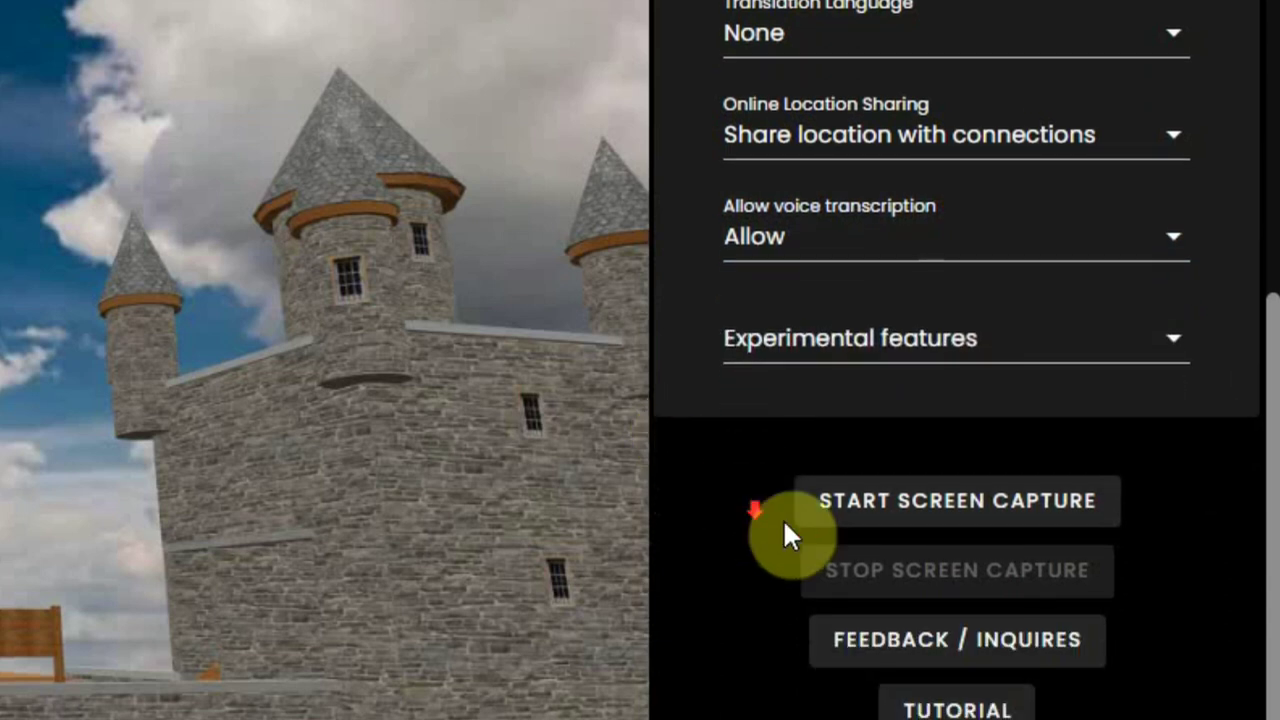
pyautogui.moveTo(1004, 505)
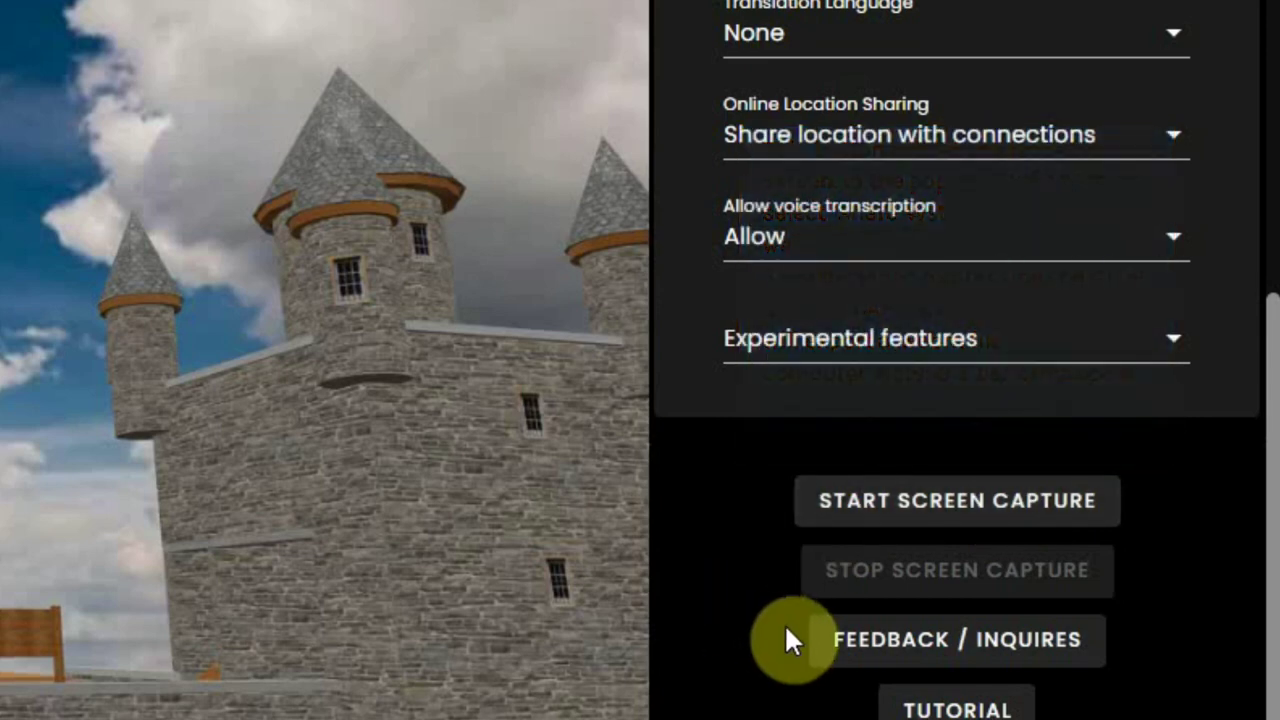
pyautogui.scroll(6, 800, 615)
pyautogui.scroll(8, 840, 604)
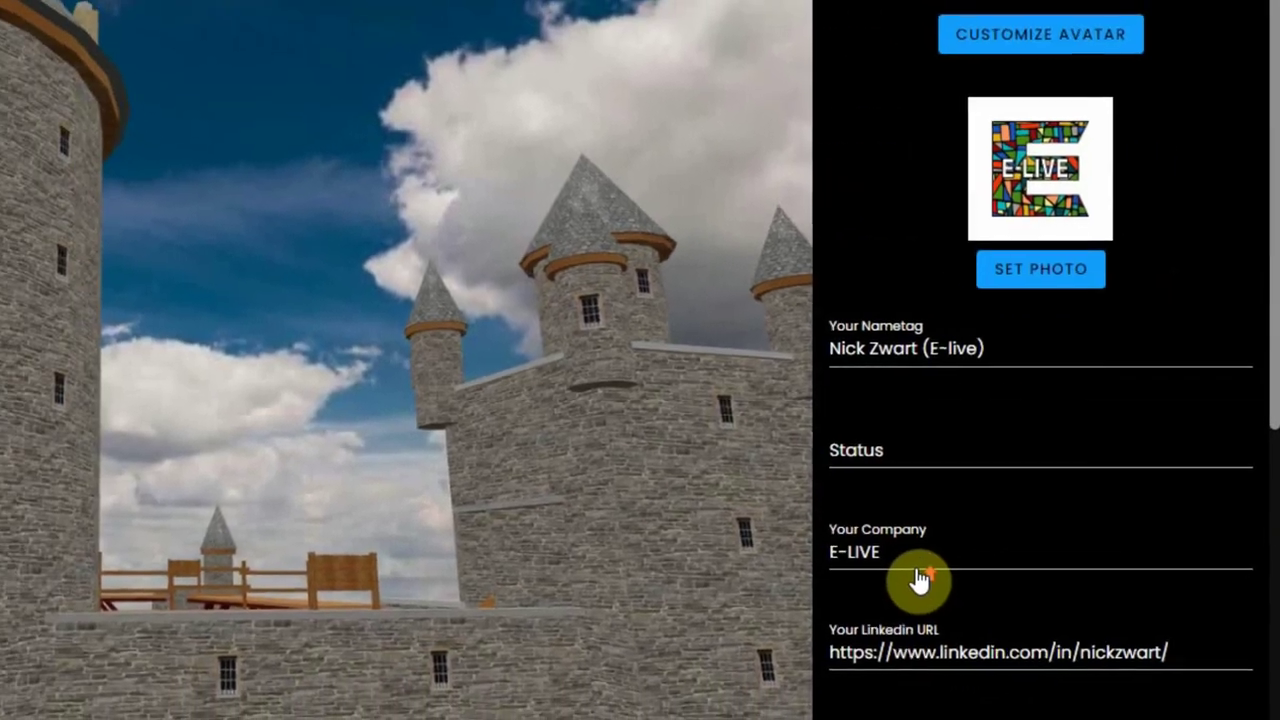